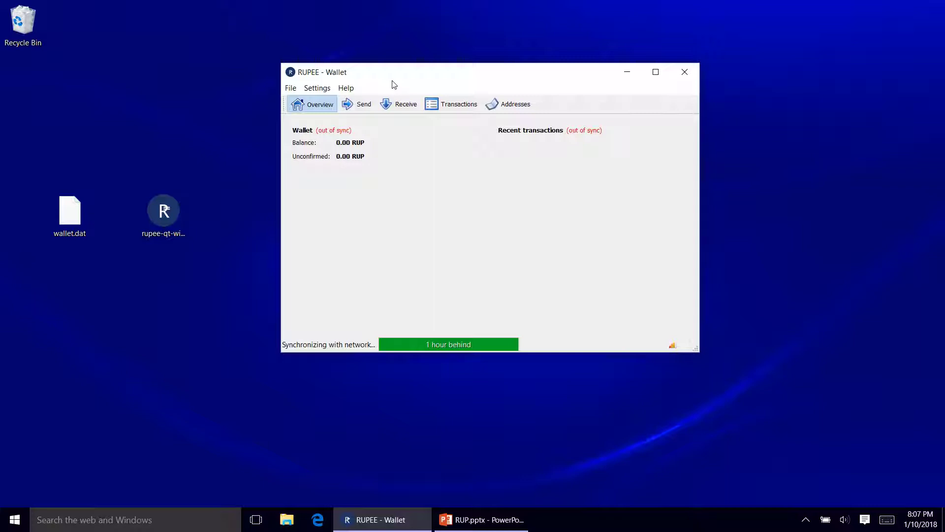
# Shift the RUPEE Wallet window slightly right and return to the 0.00 RUP balance overview.
pyautogui.click(406, 104)
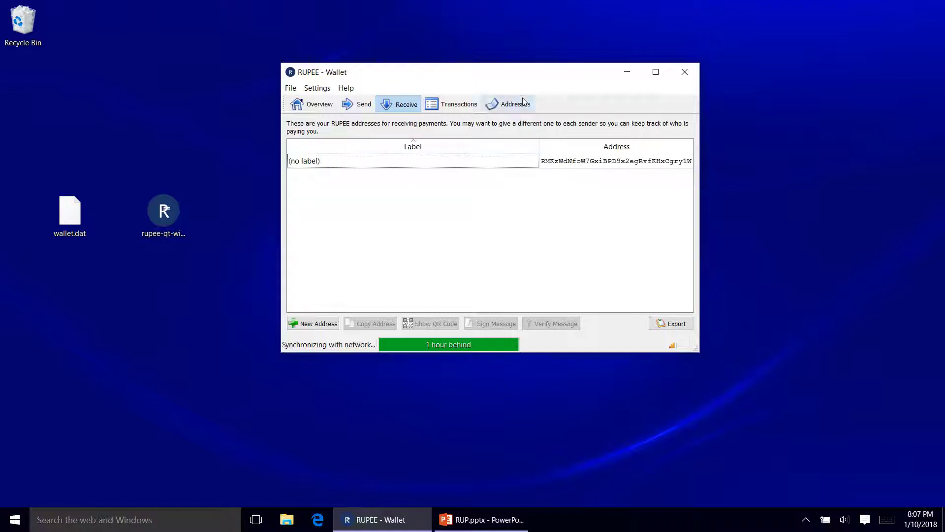
pyautogui.moveTo(517, 78); pyautogui.dragTo(568, 79)
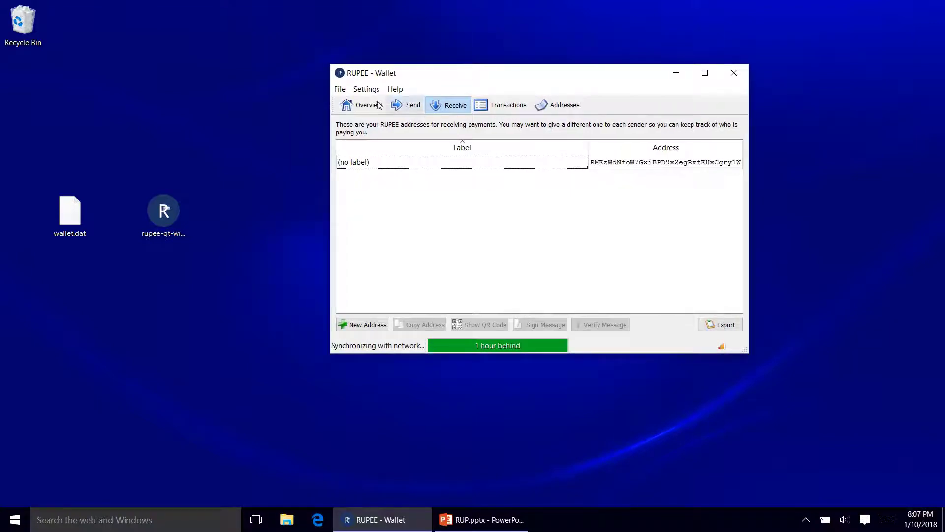
pyautogui.click(363, 104)
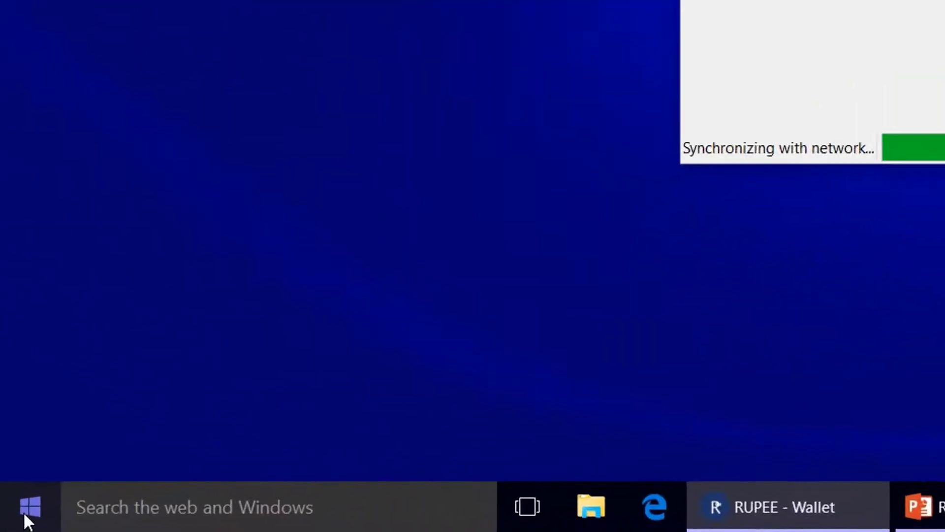
# Launch File Explorer and browse to the user's profile folder under C:\Users.
pyautogui.click(14, 519)
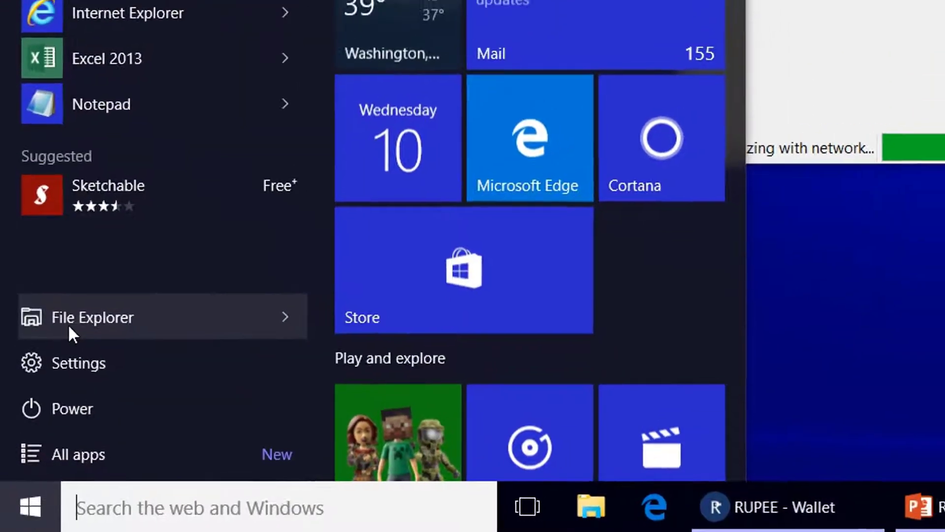
pyautogui.click(69, 325)
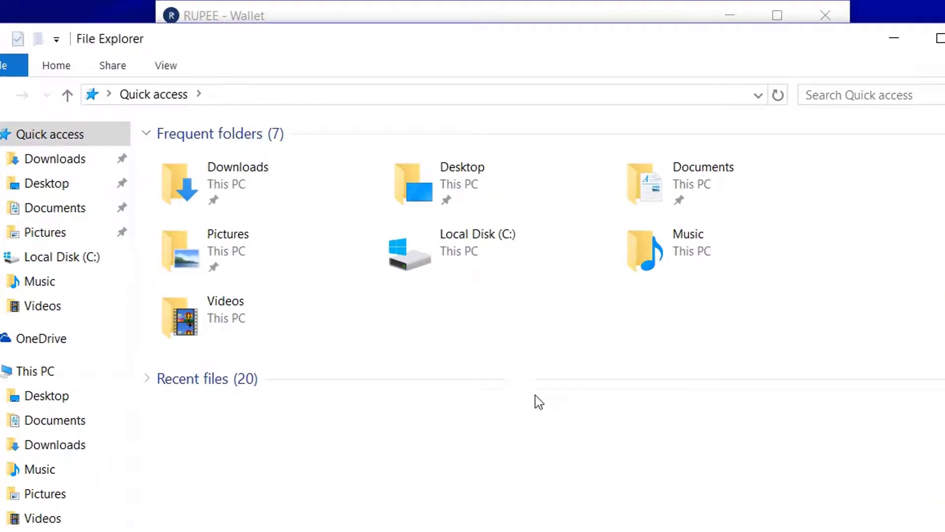
pyautogui.click(461, 250)
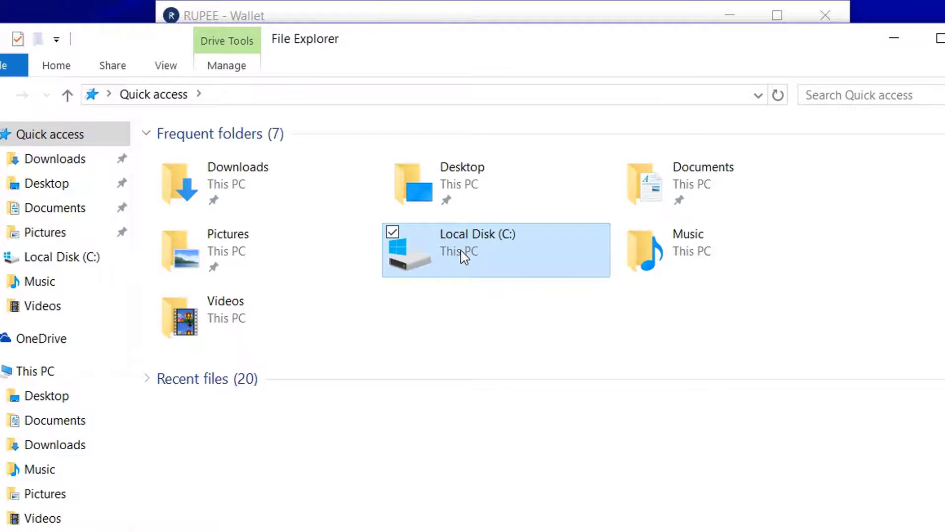
pyautogui.doubleClick(461, 250)
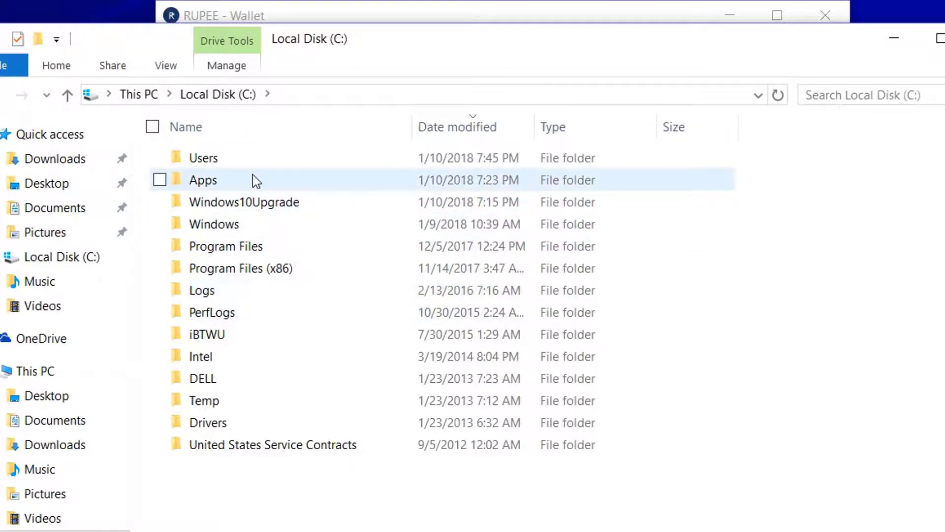
pyautogui.doubleClick(245, 160)
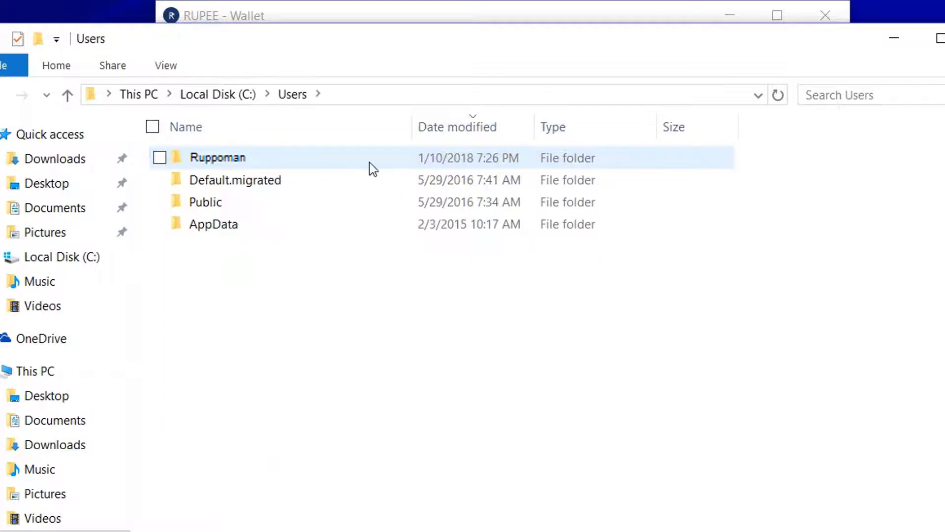
pyautogui.doubleClick(284, 158)
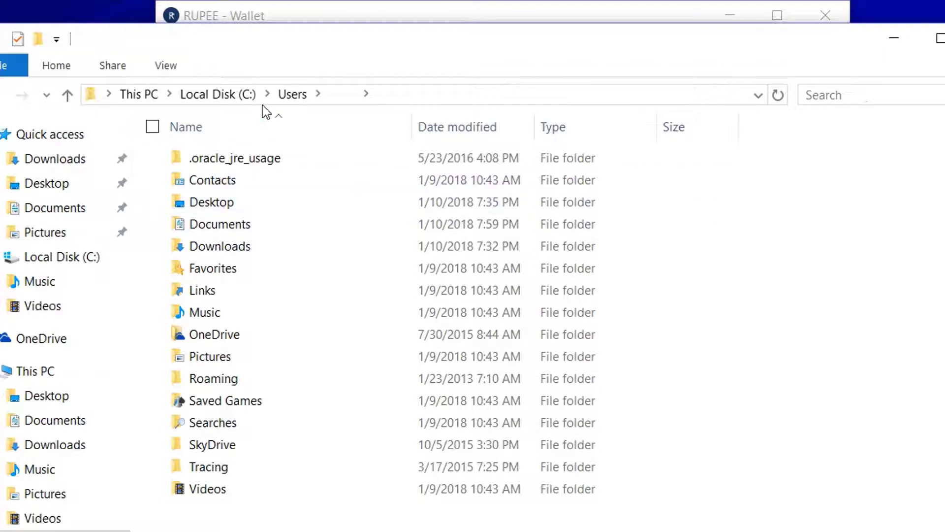
# Show hidden items and open the AppData\Roaming\RUPEE data folder.
pyautogui.click(166, 66)
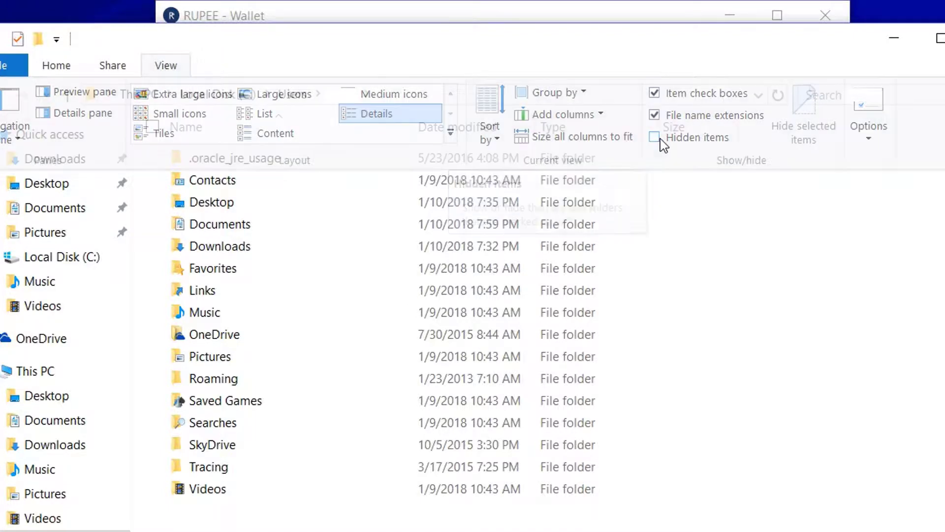
pyautogui.click(654, 137)
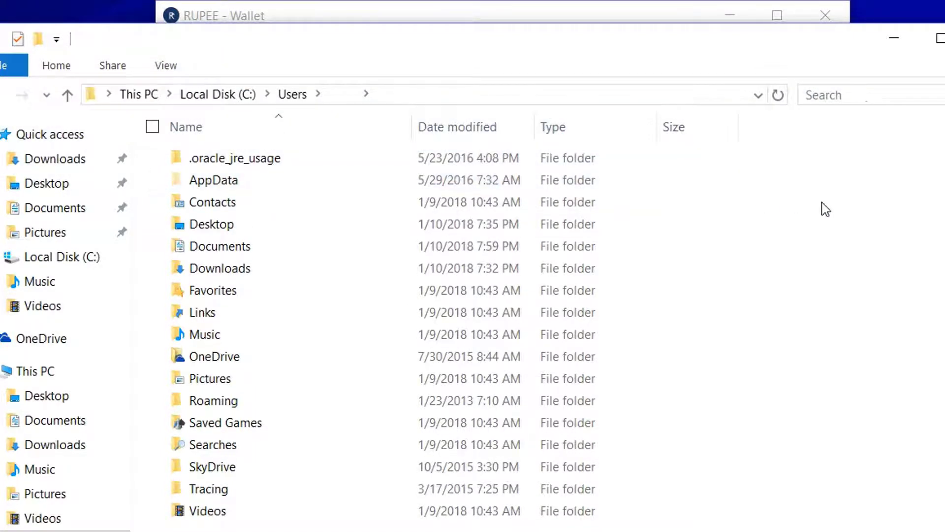
pyautogui.doubleClick(243, 186)
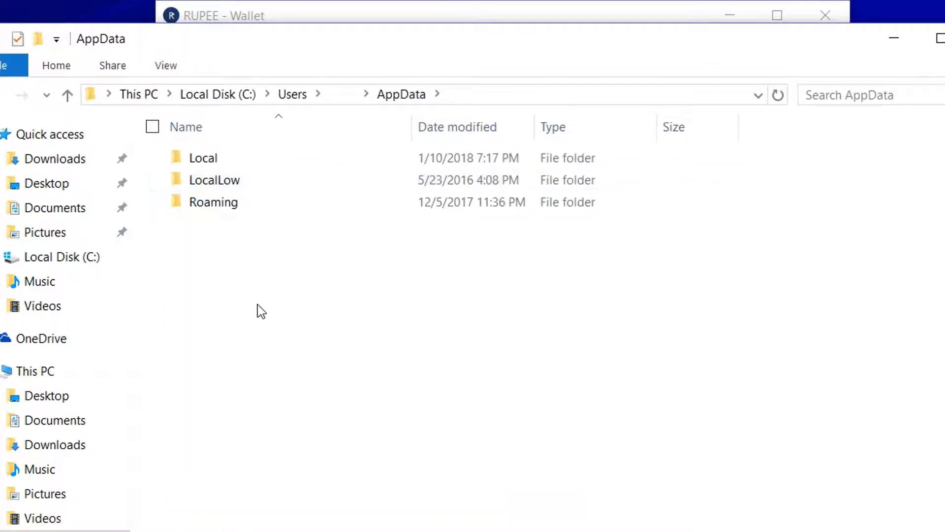
pyautogui.doubleClick(255, 208)
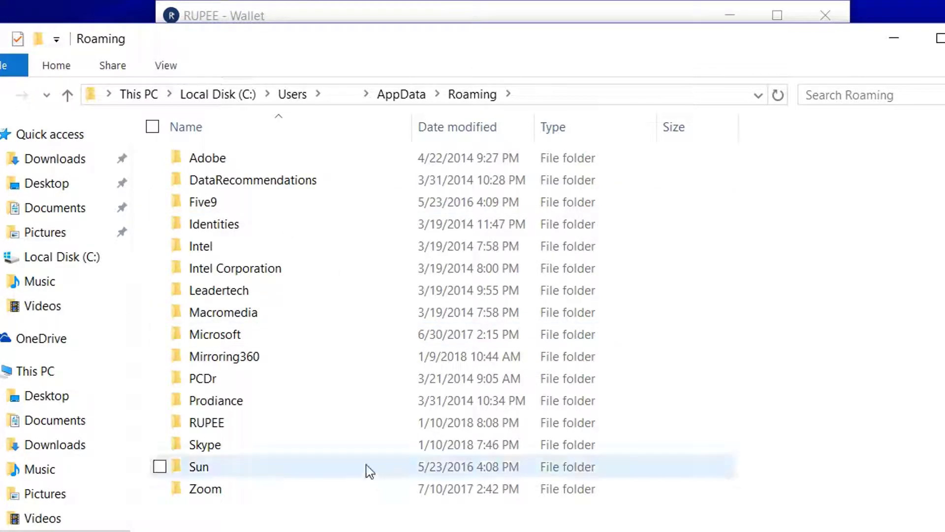
pyautogui.doubleClick(207, 423)
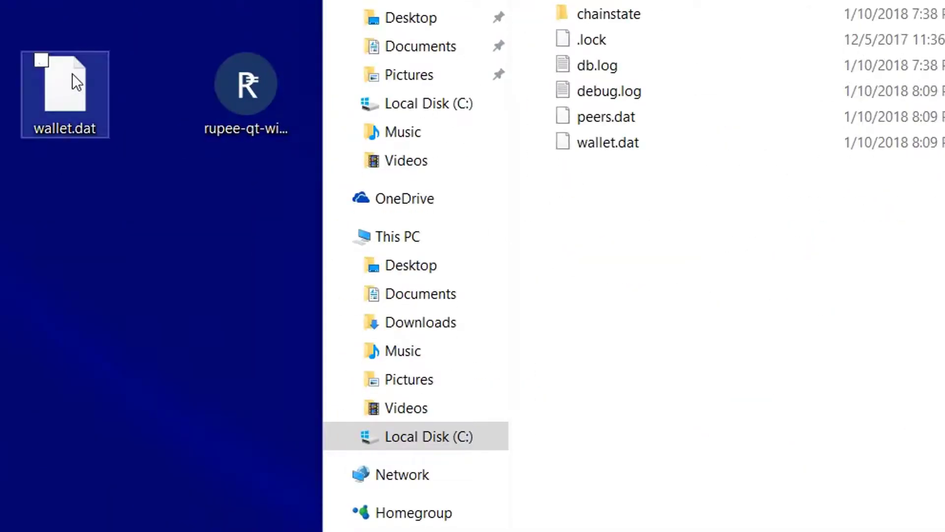
# Overwrite the RUPEE folder's wallet.dat with the backup wallet.dat from the desktop.
pyautogui.moveTo(29, 90); pyautogui.dragTo(85, 80)
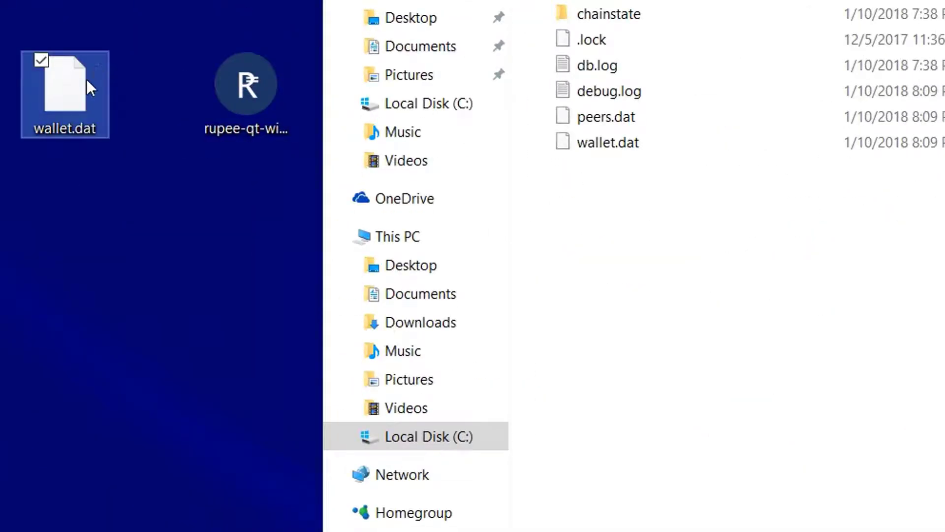
pyautogui.click(607, 225)
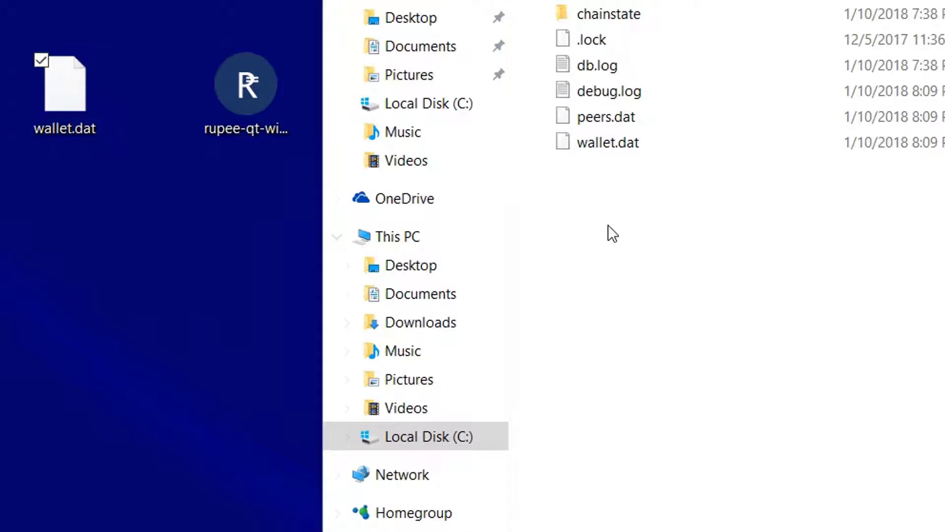
pyautogui.hotkey('ctrl', 'v')
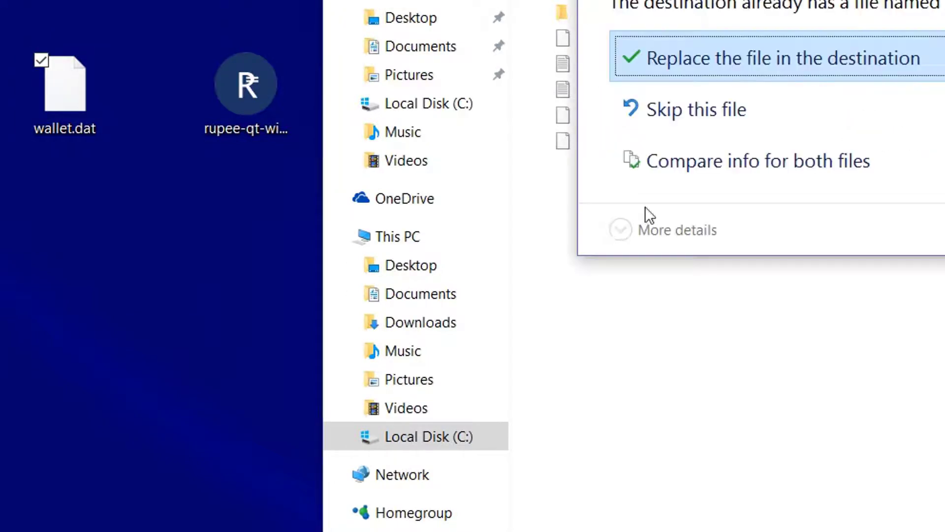
pyautogui.click(731, 61)
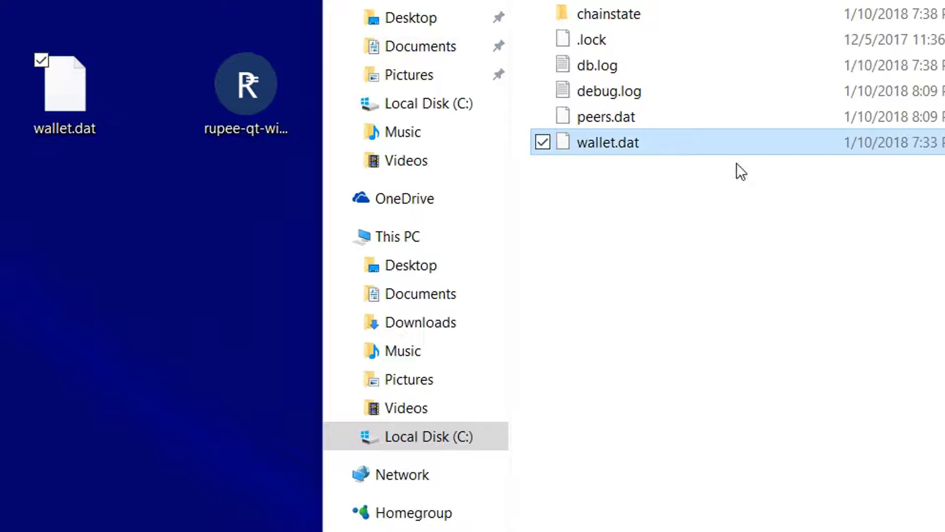
# Reopen RUPEE Wallet, check the 0.00 RUP overview, then list the three restored receiving addresses.
pyautogui.click(256, 99)
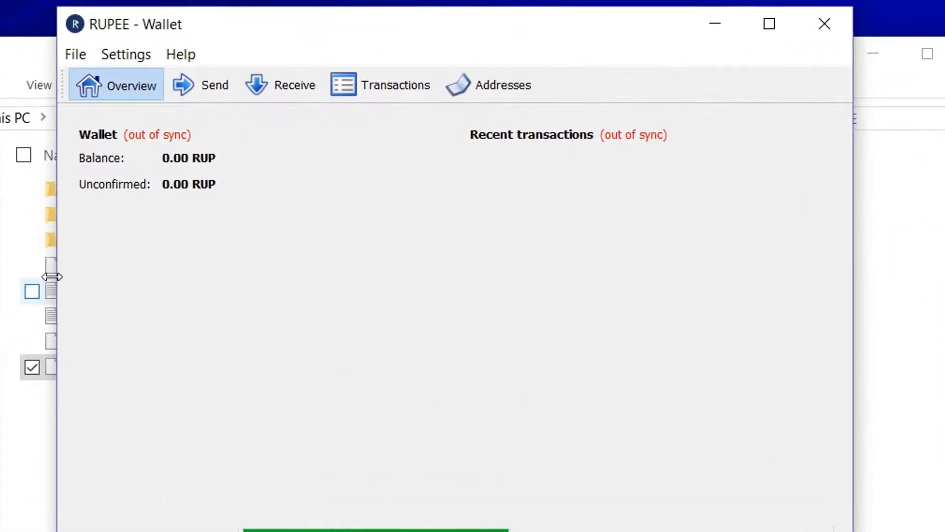
pyautogui.click(282, 88)
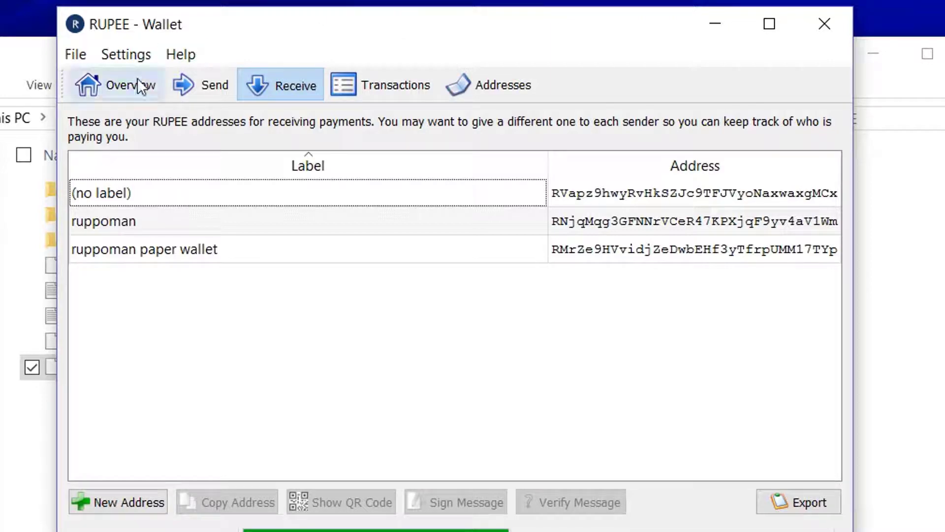
pyautogui.click(121, 88)
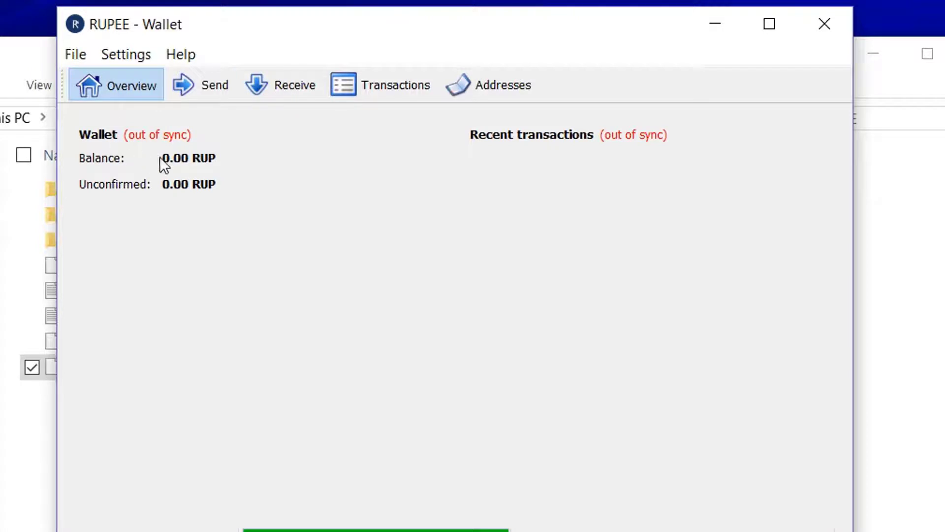
pyautogui.moveTo(217, 160)
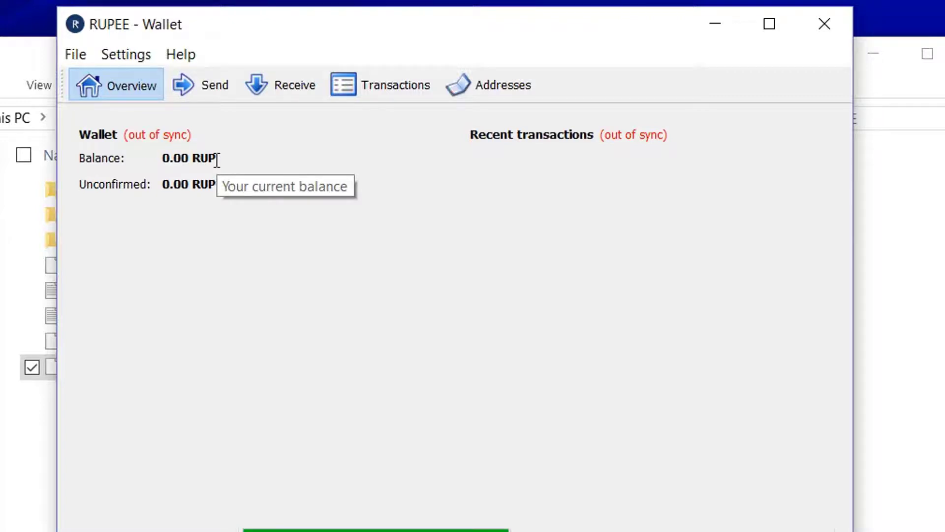
pyautogui.click(287, 71)
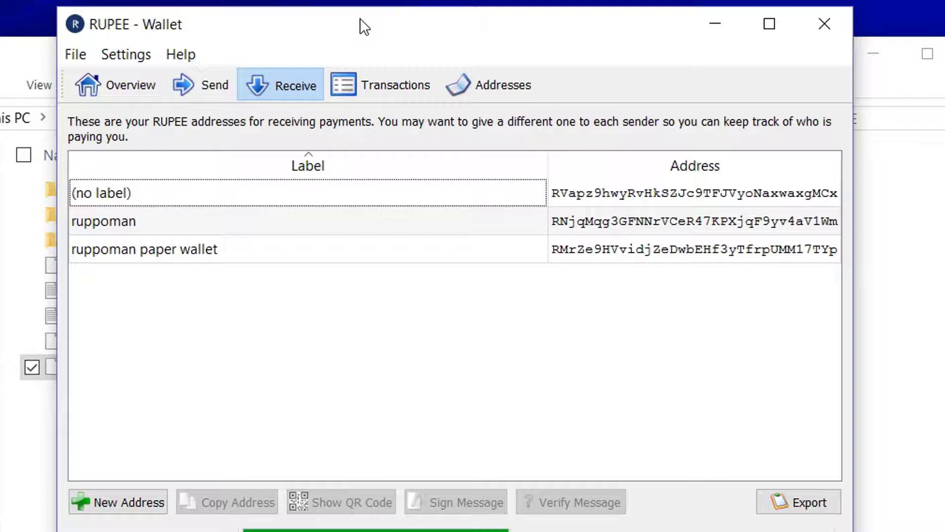
# Open Help > Debug window and switch to its Console tab.
pyautogui.click(182, 54)
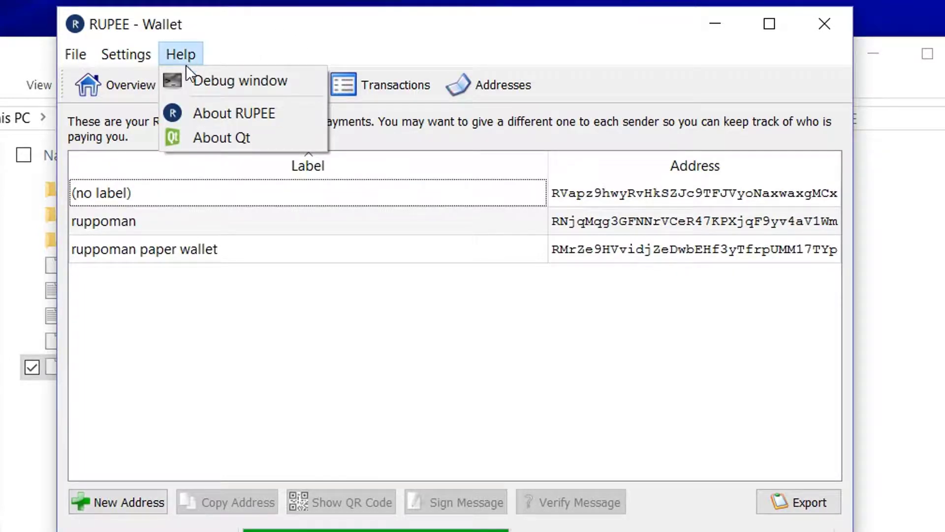
pyautogui.click(226, 80)
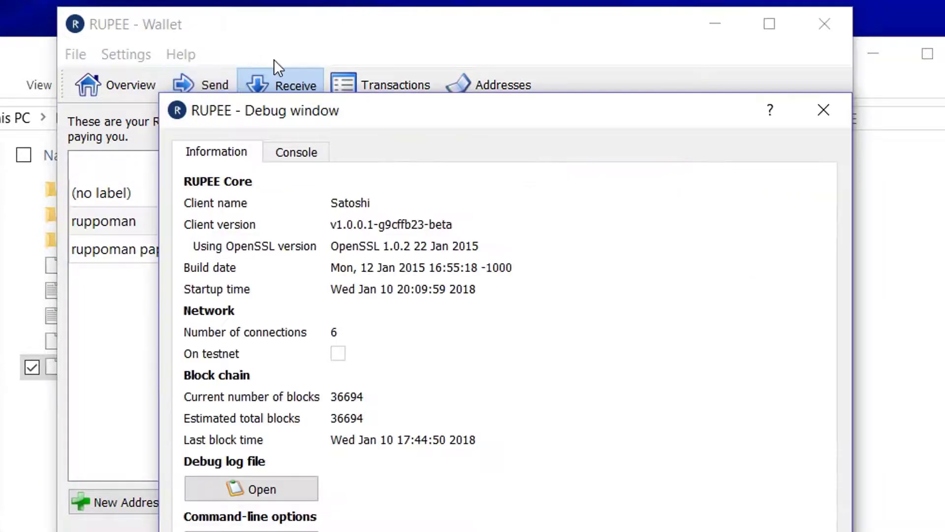
pyautogui.click(299, 155)
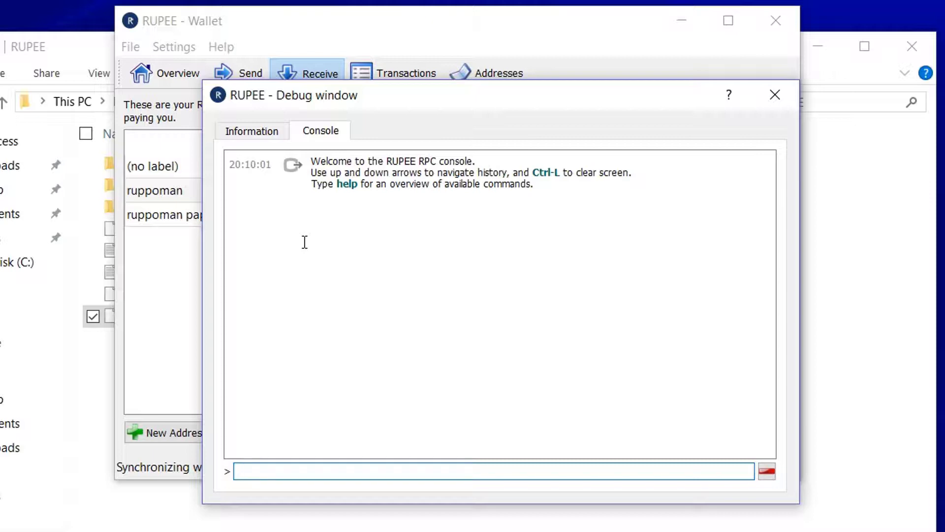
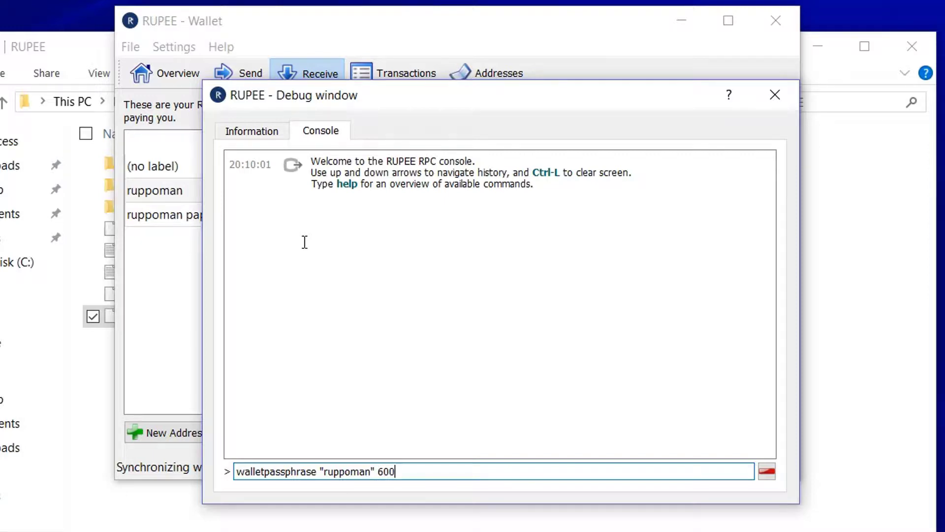
# Run walletpassphrase with the wallet password and 600 seconds, then type dumpprivkey and lower the debug window.
pyautogui.press('Return')
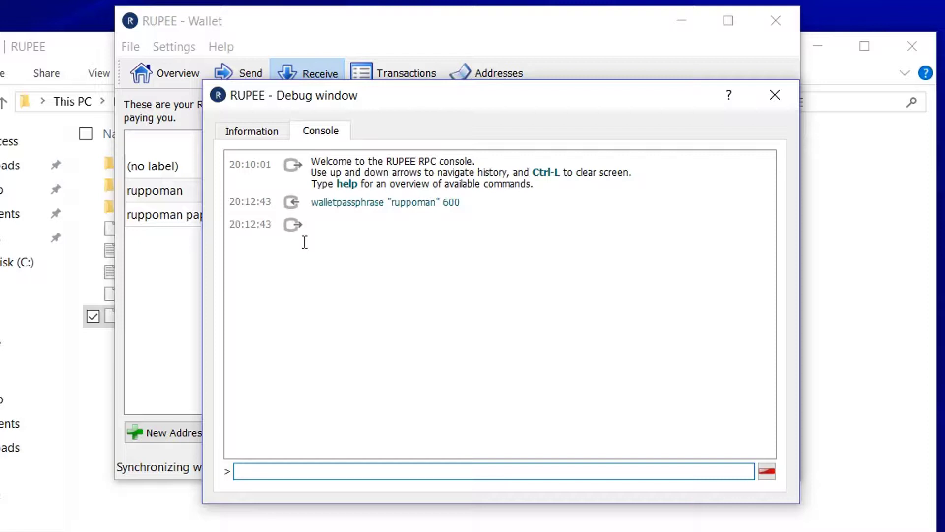
pyautogui.moveTo(382, 105); pyautogui.dragTo(360, 249)
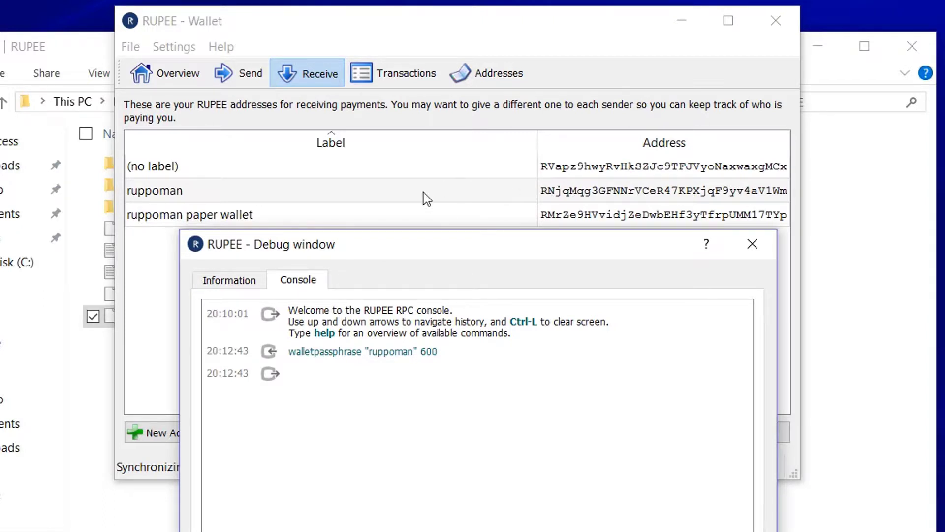
# Copy the second receiving address to the clipboard.
pyautogui.click(623, 190)
pyautogui.rightClick(624, 190)
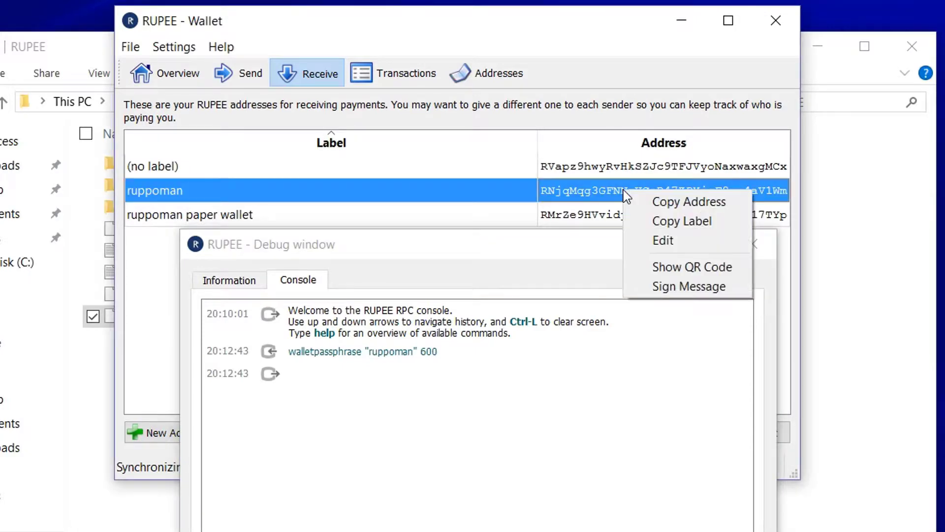
pyautogui.click(661, 200)
pyautogui.moveTo(608, 243); pyautogui.dragTo(597, 125)
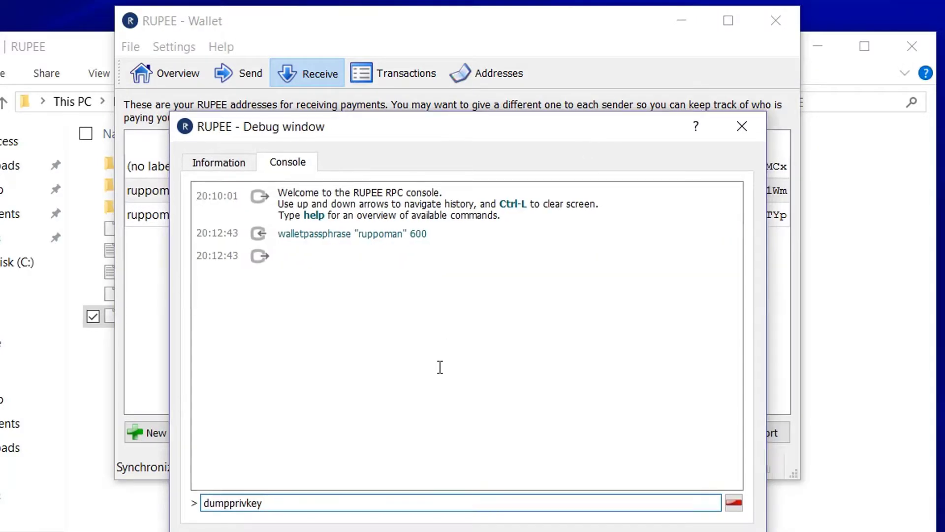
# Paste the address after dumpprivkey, run it, and select the returned private key.
pyautogui.rightClick(304, 507)
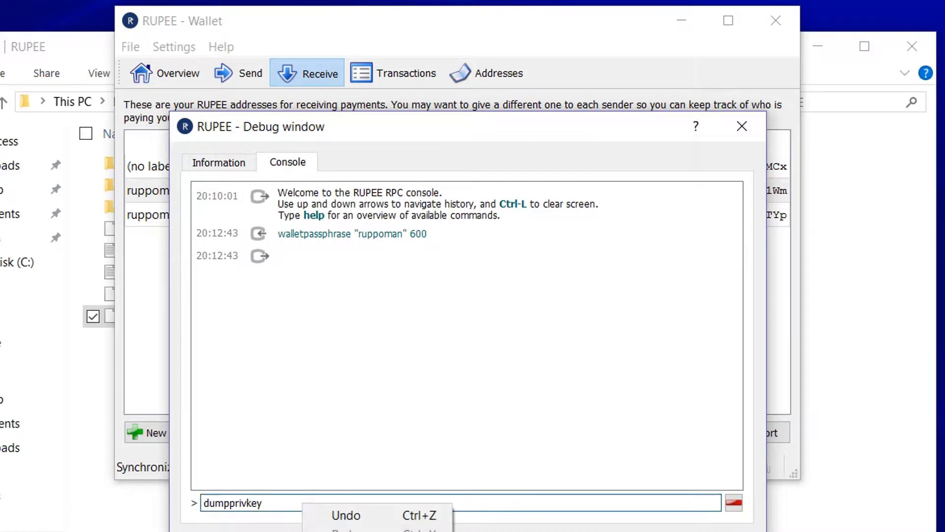
pyautogui.hotkey('ctrl', 'v')
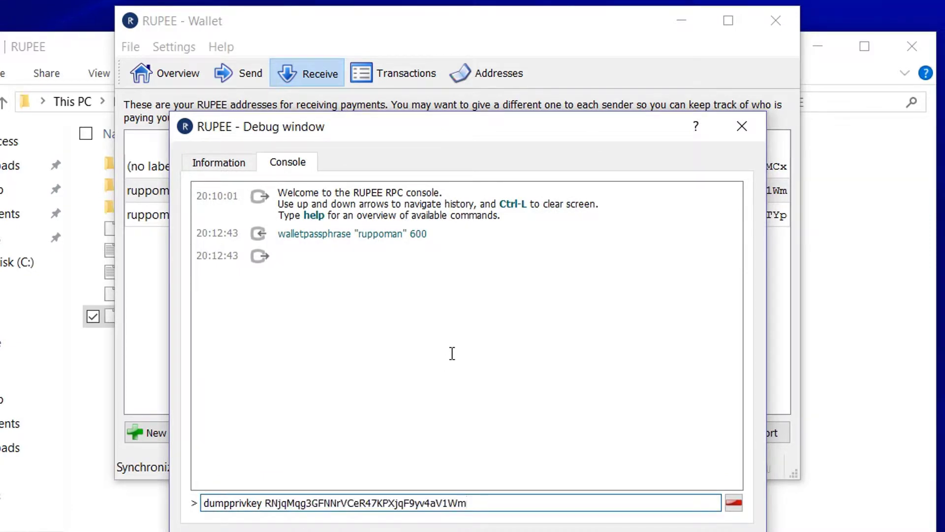
pyautogui.press('Return')
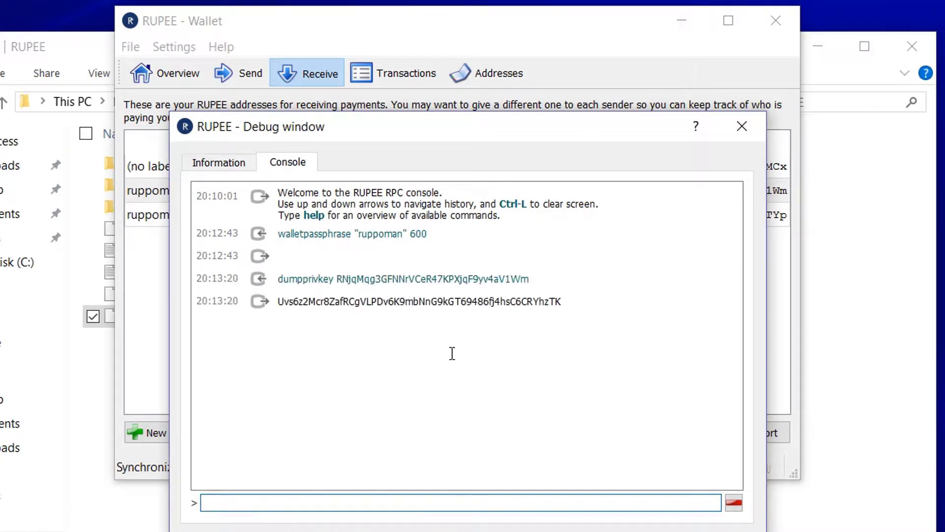
pyautogui.doubleClick(431, 301)
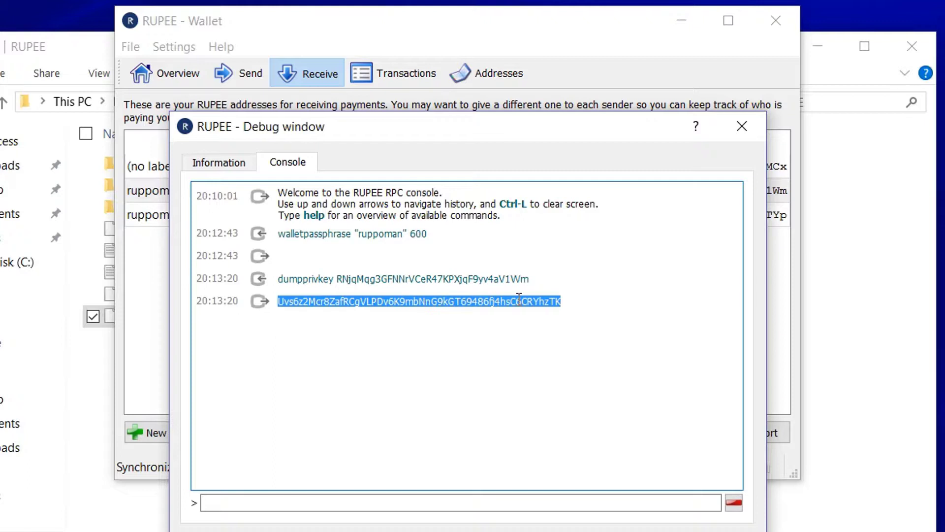
pyautogui.doubleClick(474, 278)
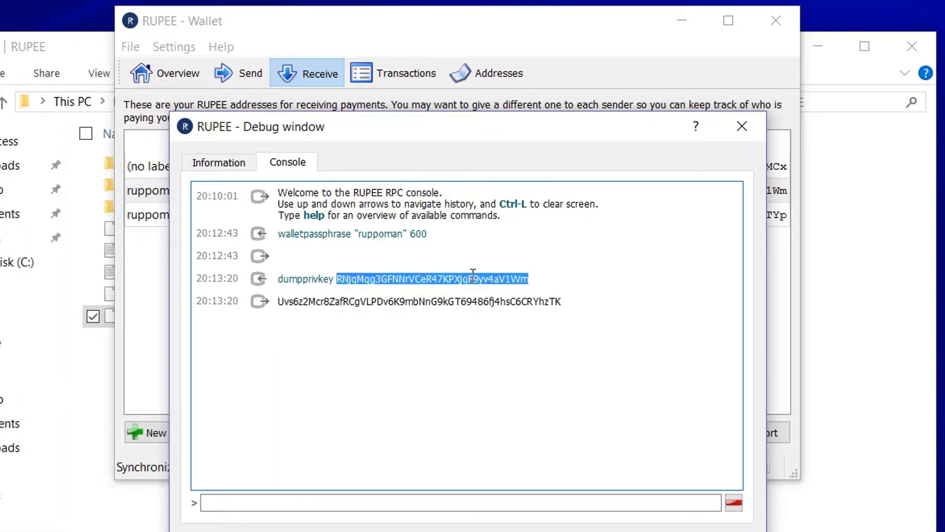
pyautogui.click(453, 306)
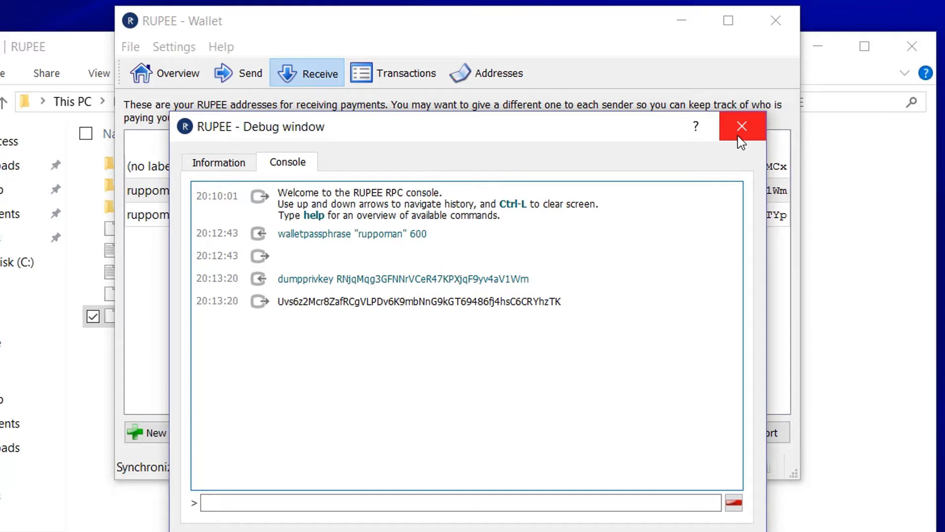
# Close the debug window and open File > Backup Wallet… to save as Wallet Data (*.dat).
pyautogui.click(741, 138)
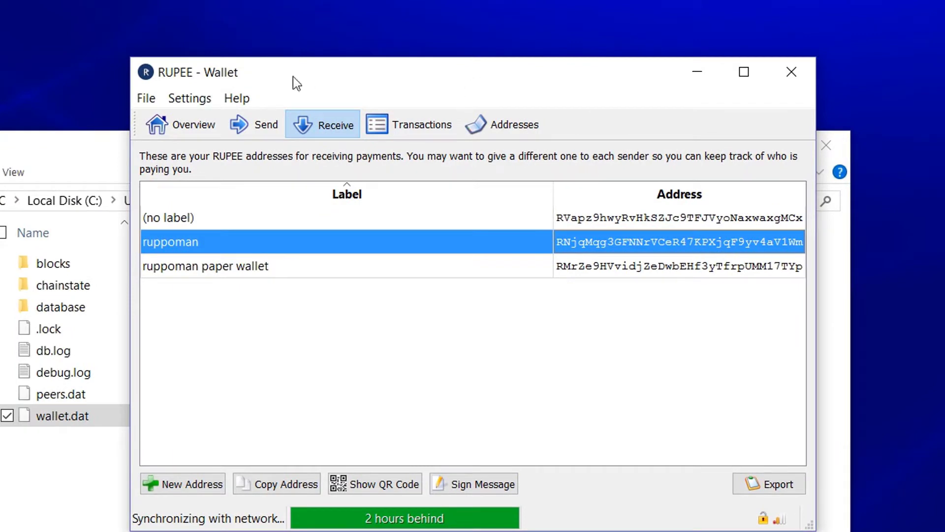
pyautogui.click(151, 100)
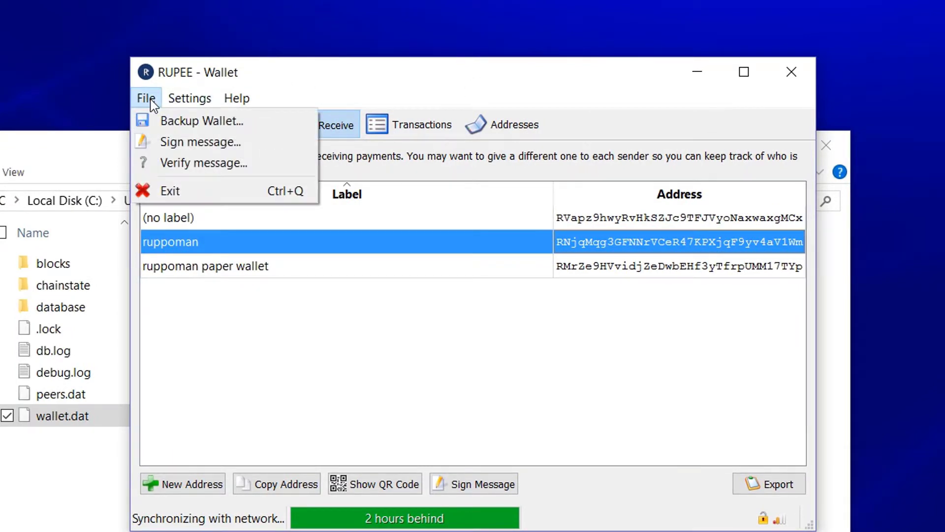
pyautogui.click(167, 120)
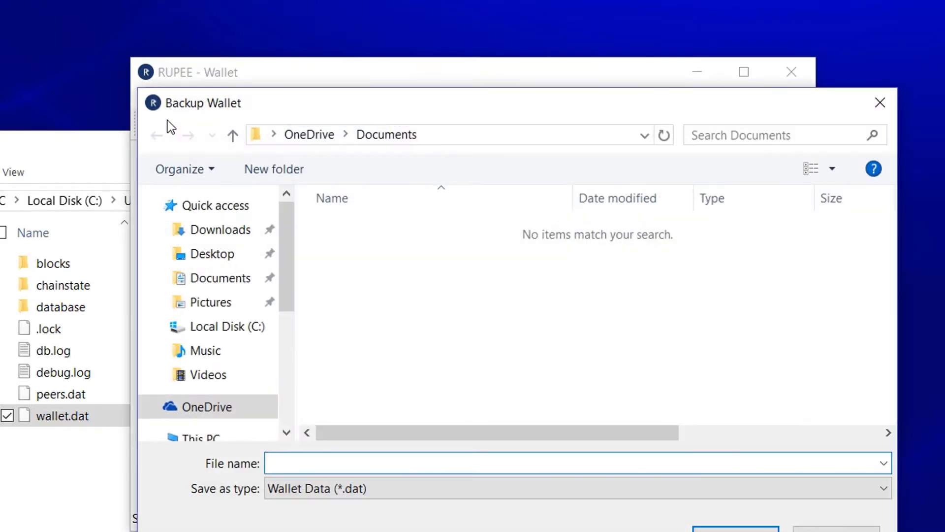